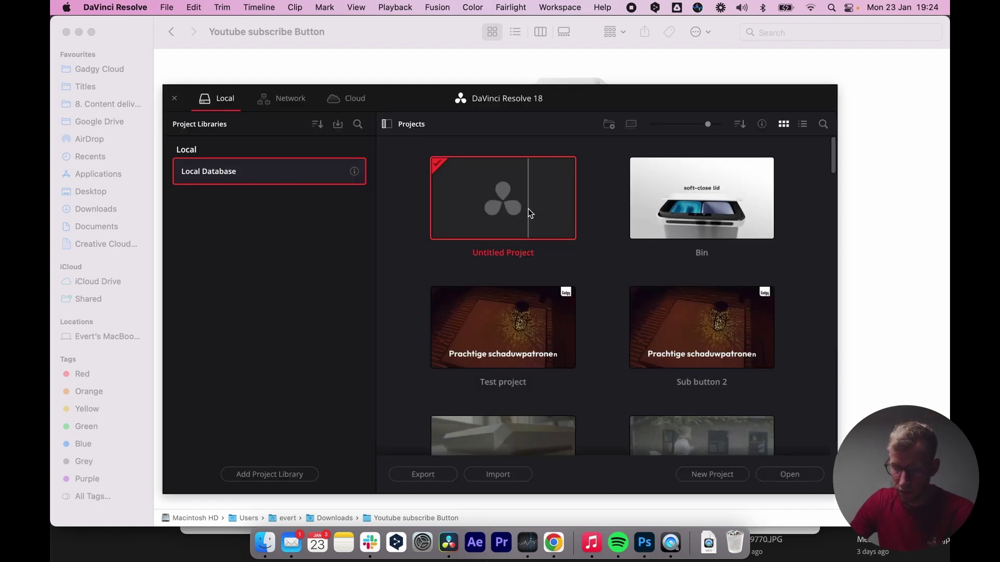
Step: Open Untitled Project from the Project Manager to get an empty Timeline 1
double_click(528, 210)
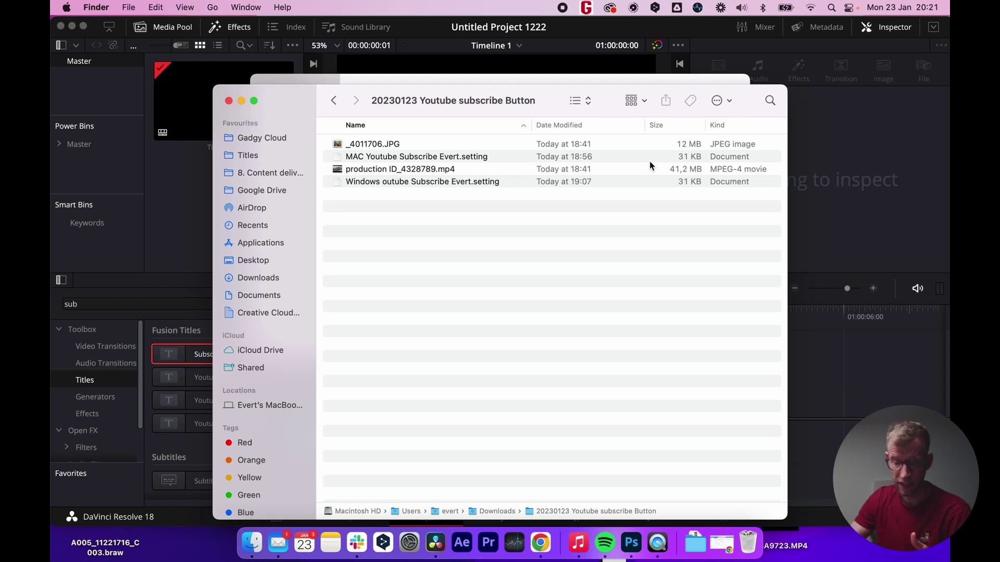
drag(634, 190, 396, 141)
click(383, 233)
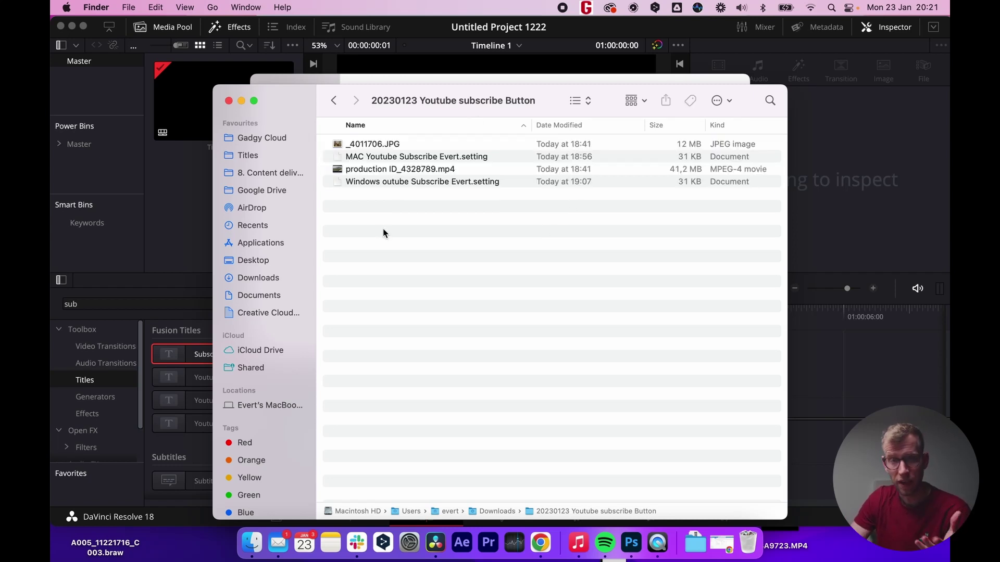
click(855, 352)
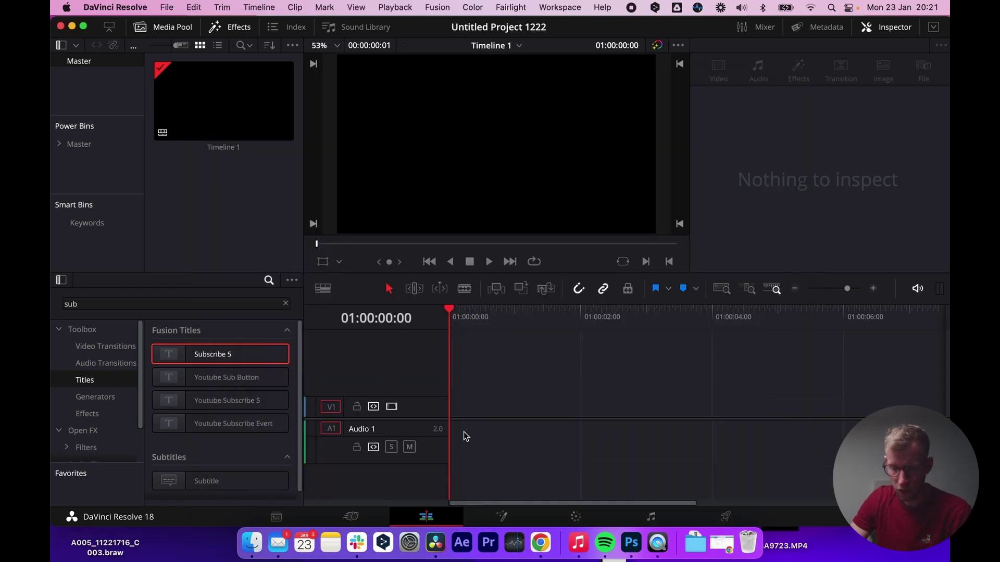
Step: Reveal the Fusion Effects › Templates › Edit › Titles folder in Finder via Show Folder
click(502, 516)
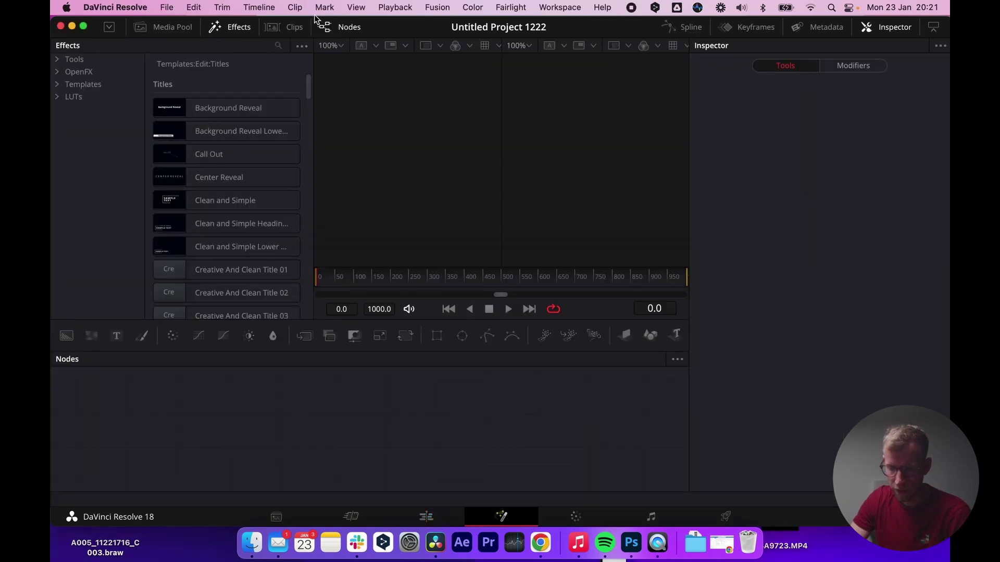
click(59, 85)
click(71, 96)
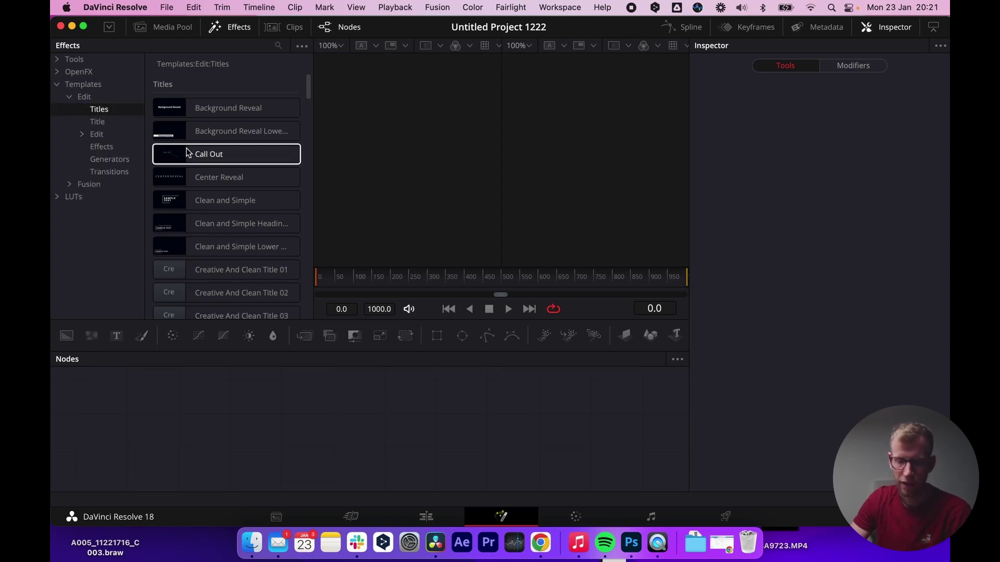
click(301, 48)
click(286, 61)
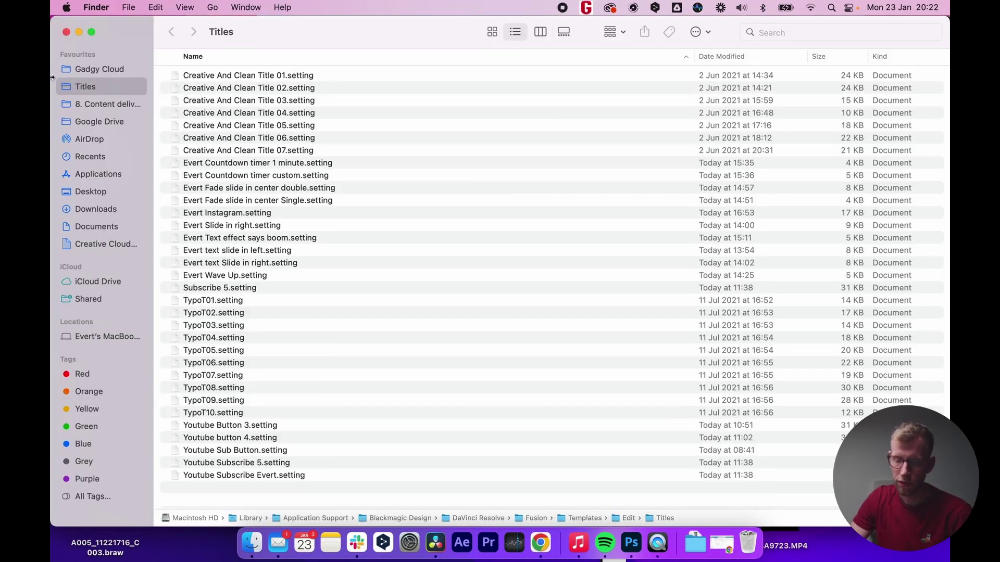
Step: Copy MAC Youtube Subscribe Evert.setting from the download folder into the Titles templates folder
drag(52, 78, 469, 78)
drag(421, 104, 320, 163)
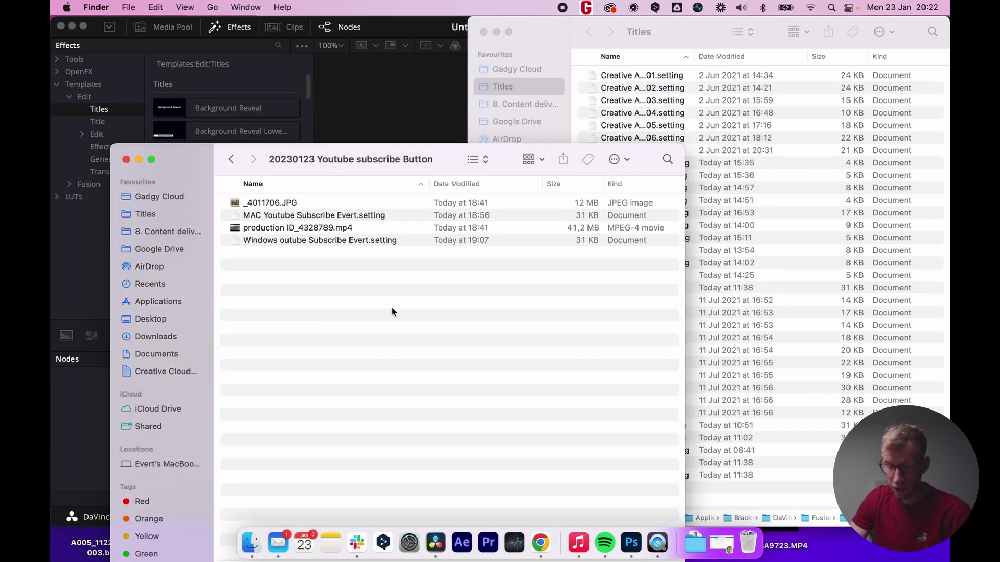
click(273, 219)
click(272, 242)
click(277, 218)
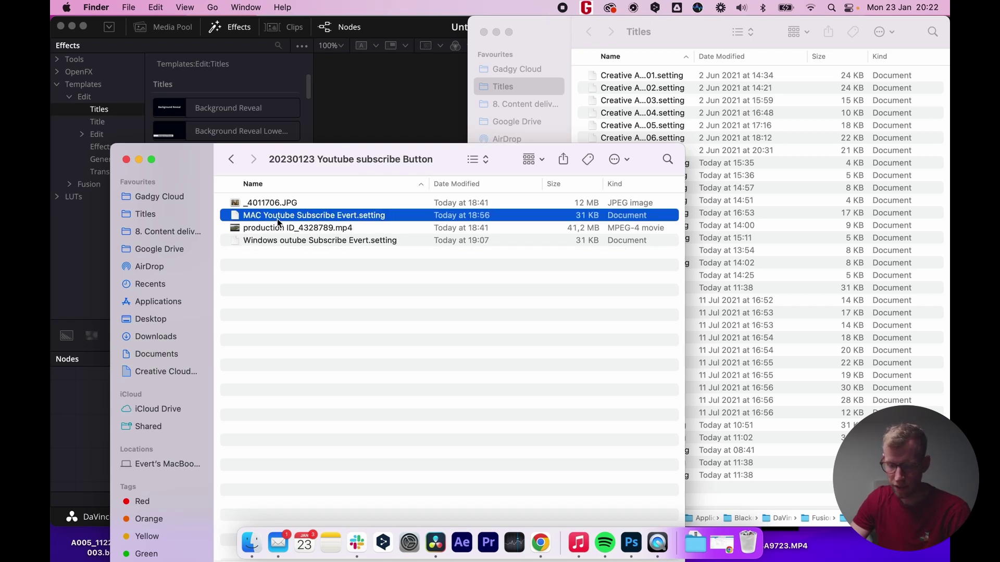
click(679, 31)
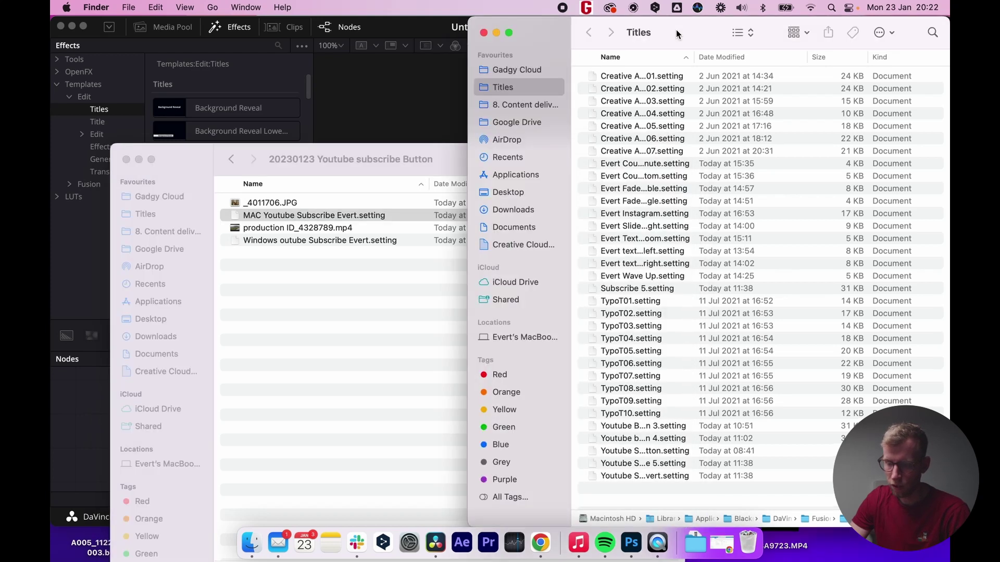
key(super+v)
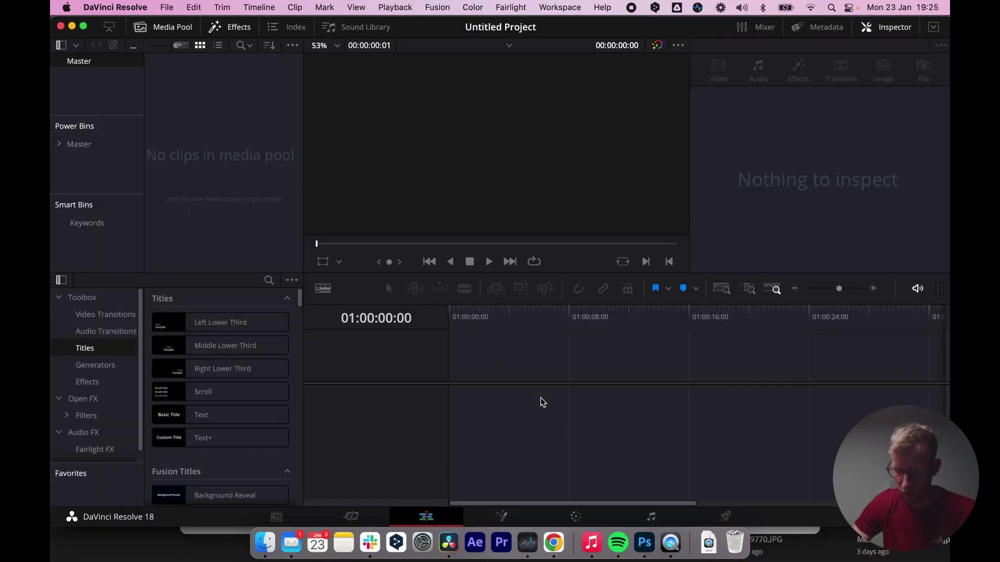
Step: Drag production ID_4328789.mp4 onto Timeline 1 and change the project frame rate to match
key(super+Tab)
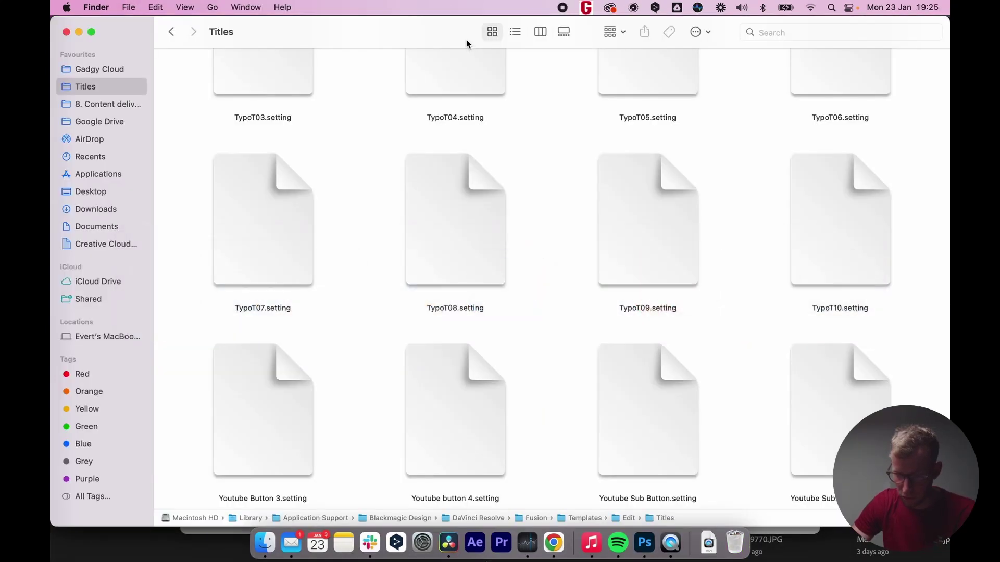
drag(465, 39, 437, 241)
click(501, 161)
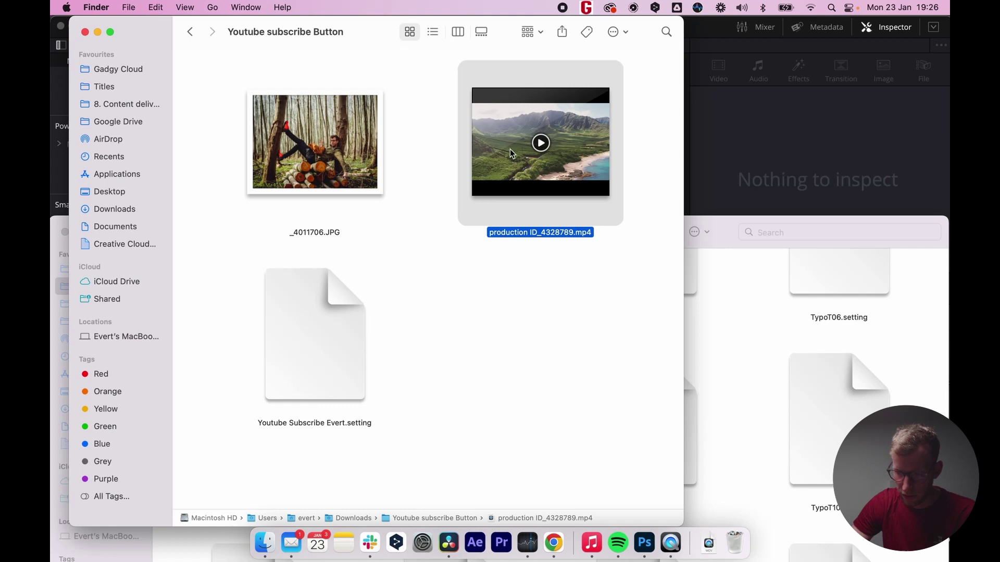
drag(521, 157, 471, 395)
key(super+Tab)
key(Tab)
key(Tab)
key(Tab)
key(Tab)
key(Tab)
key(Tab)
key(Tab)
key(Tab)
key(Tab)
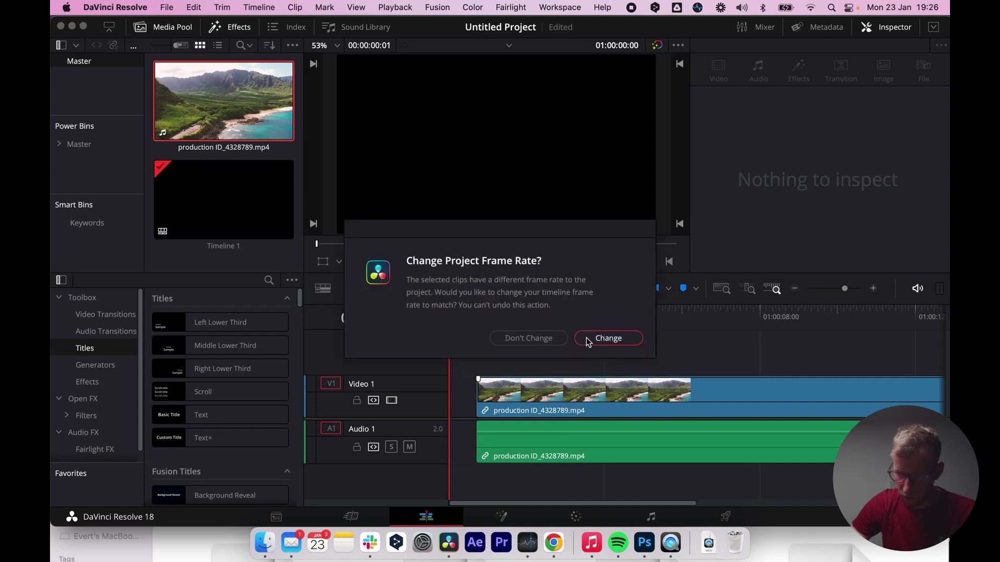
click(590, 340)
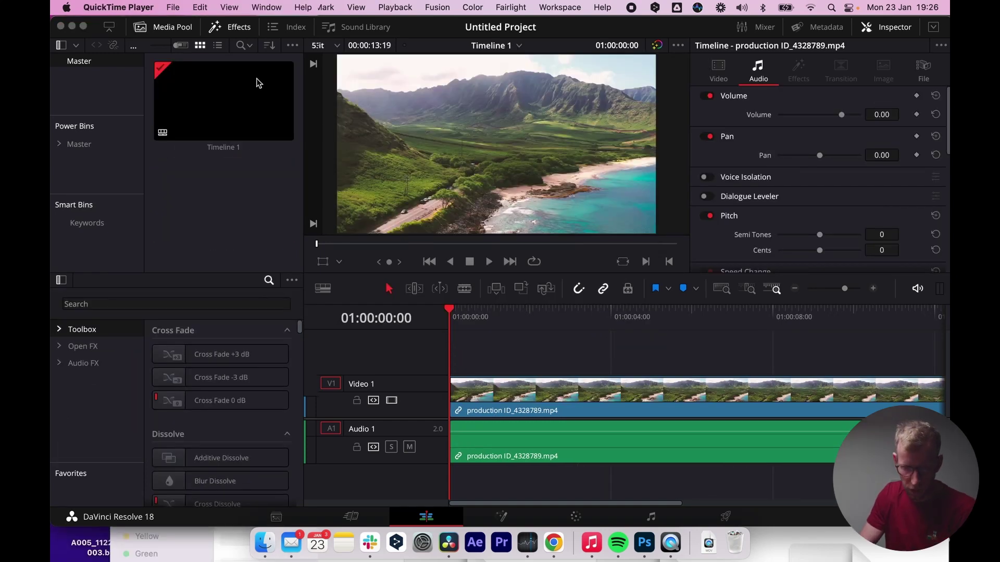
Step: Drag the Youtube Subscribe Evert title from Toolbox › Titles onto a track above the landscape clip
click(239, 27)
click(239, 27)
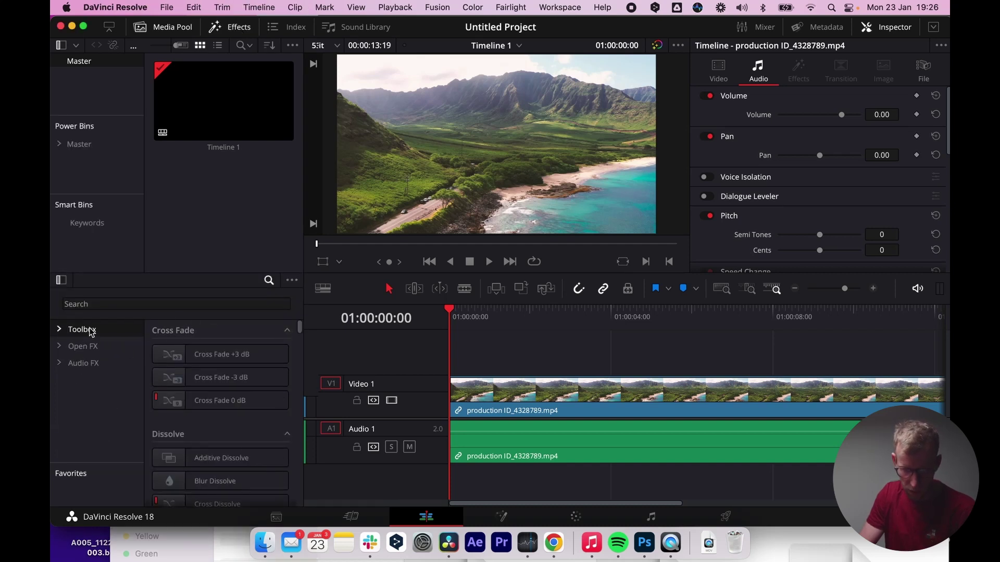
click(60, 332)
click(84, 380)
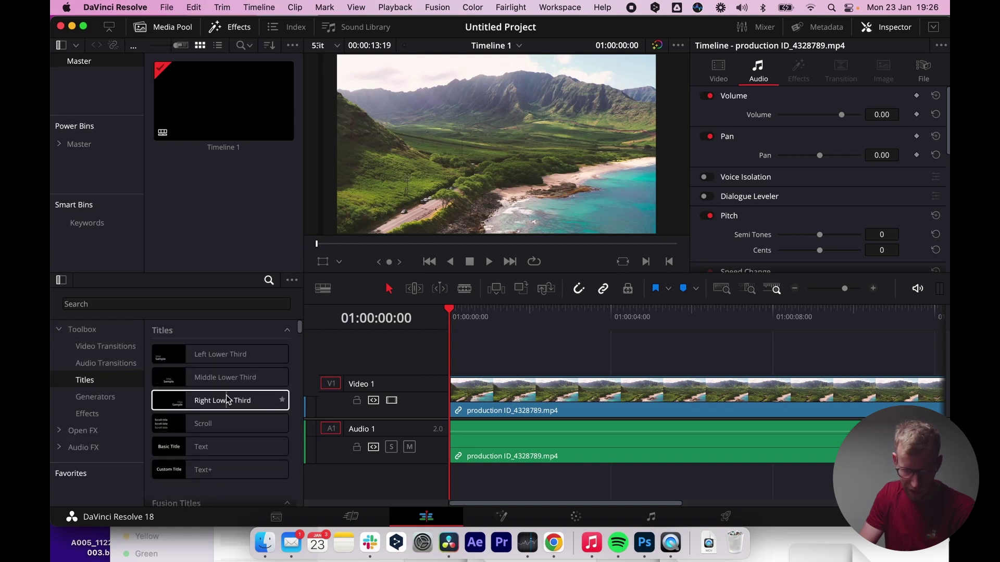
scroll(218, 395, down, 15)
scroll(227, 399, down, 10)
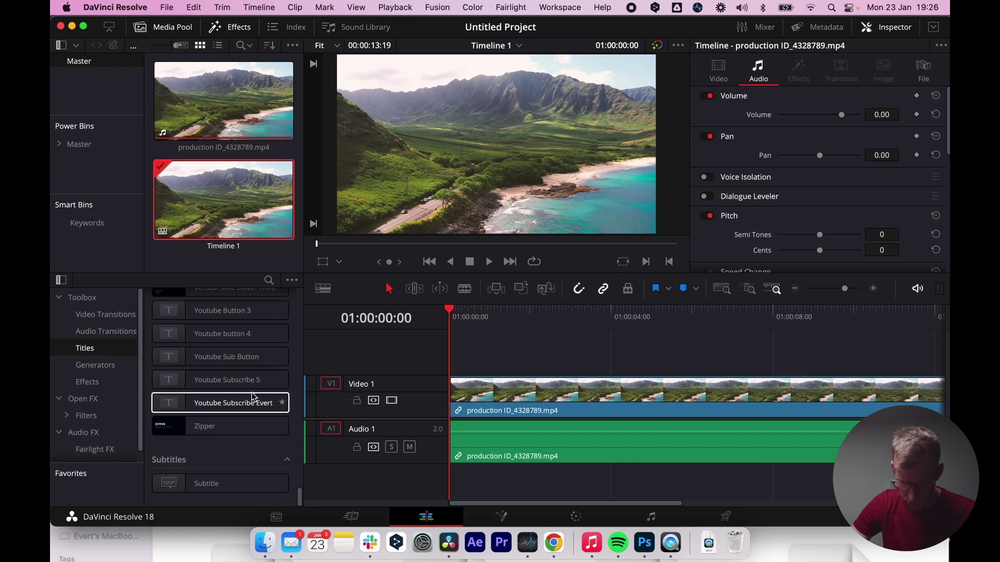
click(245, 404)
key(super+Tab)
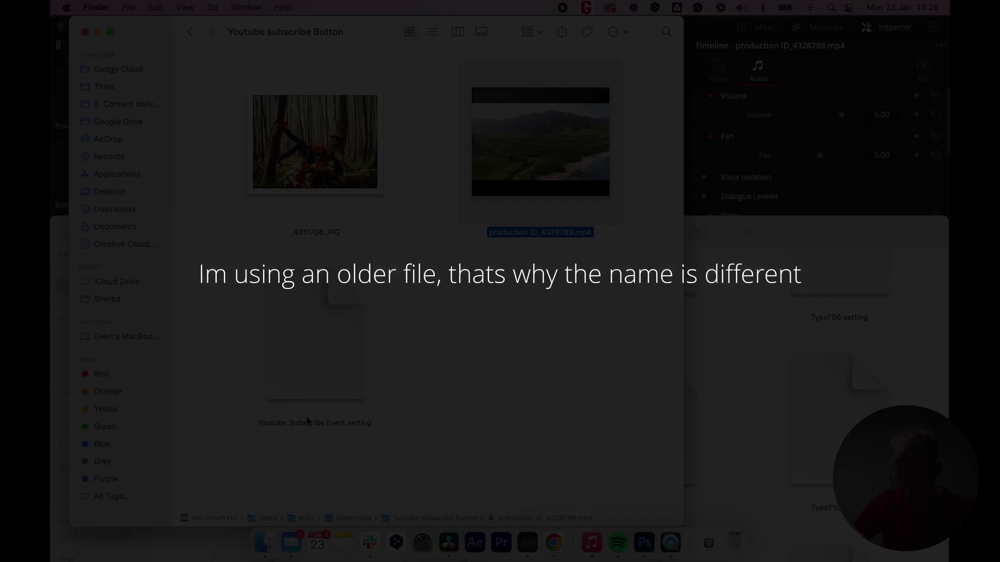
key(super+Tab)
drag(226, 403, 524, 347)
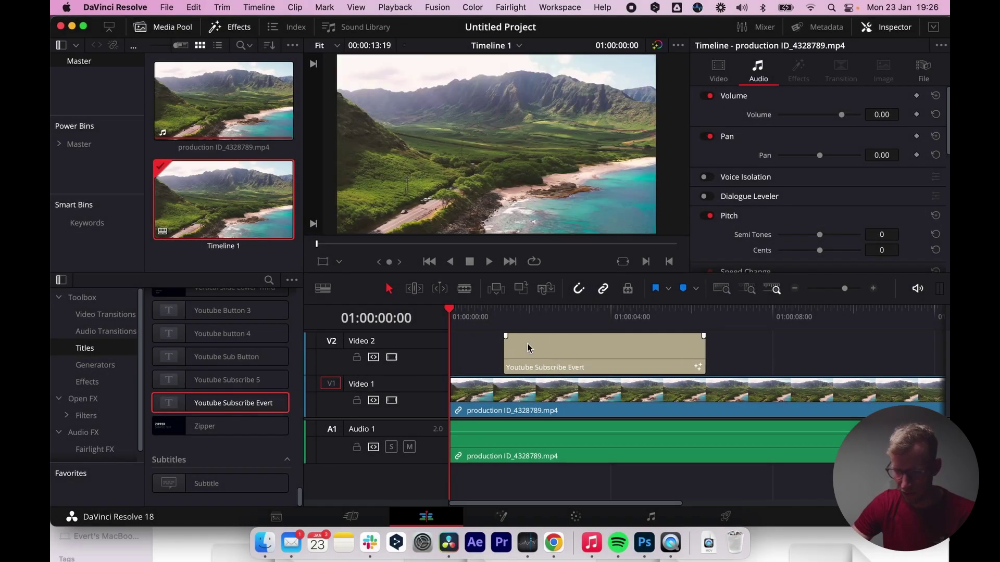
Step: Play the timeline and park the playhead at 01:00:02:23
click(566, 318)
key(space)
click(566, 318)
Step: Load the JPG from the Youtube subscribe Button folder as the title's photo
click(587, 351)
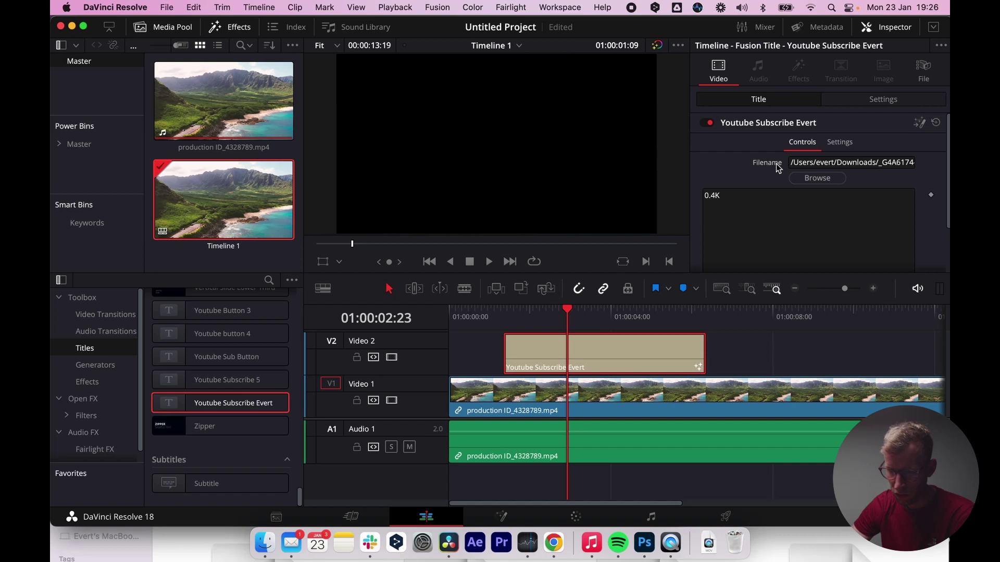
click(816, 178)
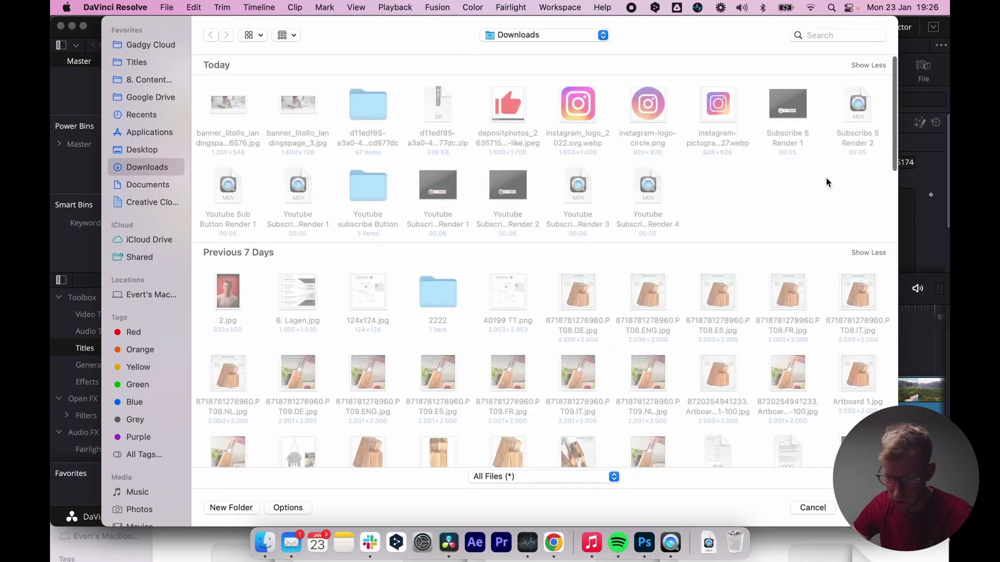
double_click(368, 185)
click(234, 111)
double_click(234, 111)
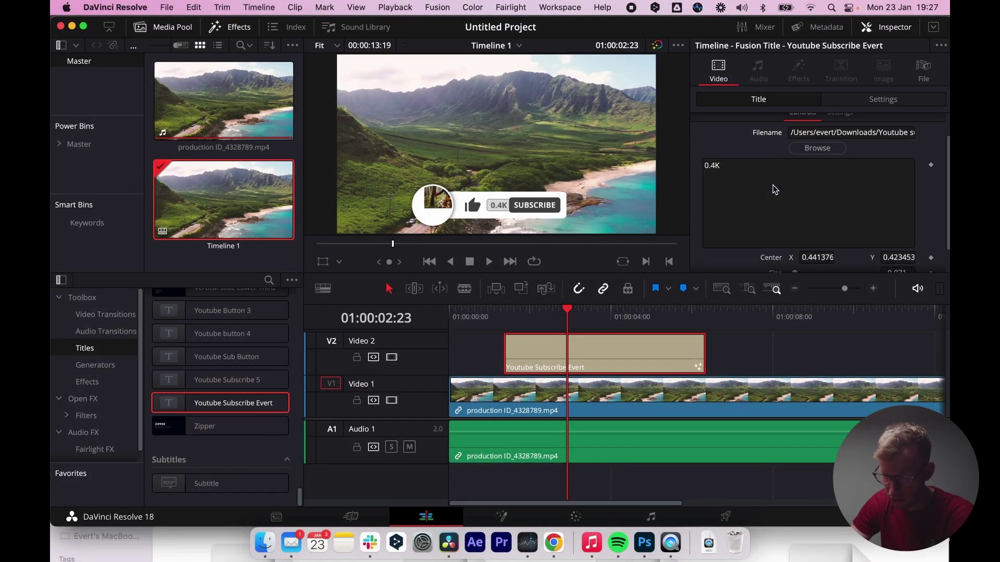
Step: Frame the photo at size 0.267, centre X 0.376376, Y 0.393453, and save
scroll(775, 190, down, 2)
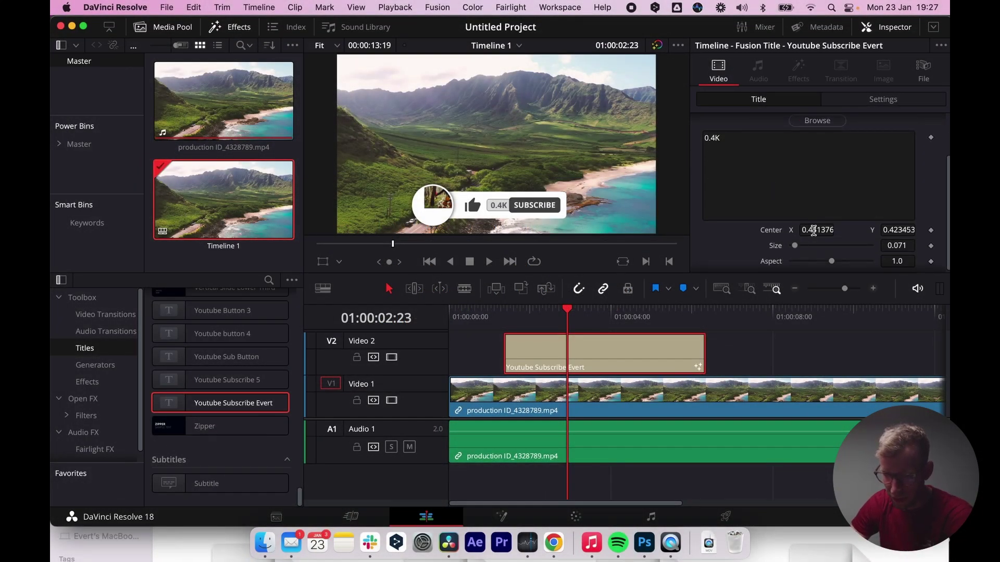
drag(817, 230, 813, 230)
key(super+s)
drag(814, 230, 817, 230)
drag(898, 231, 891, 230)
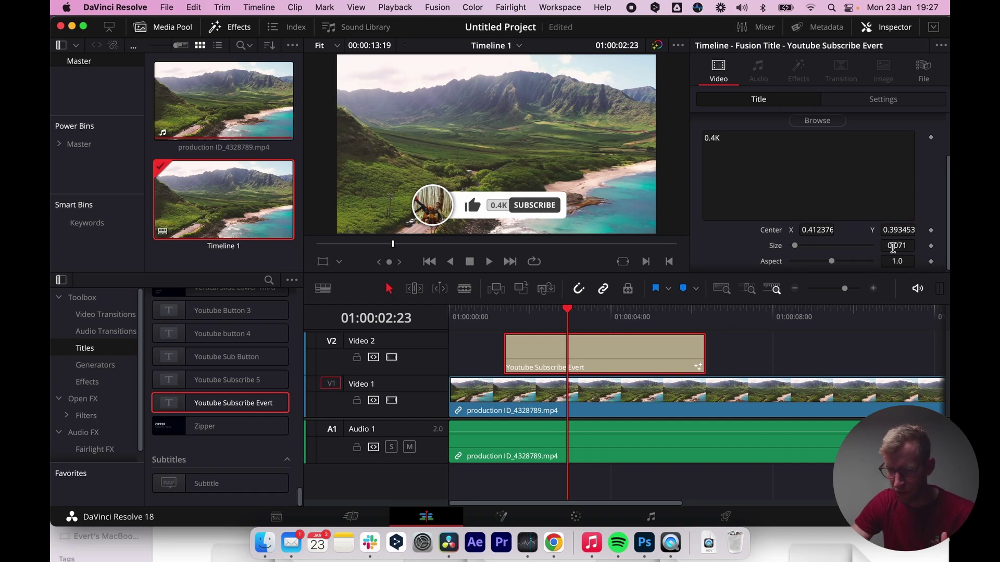
drag(897, 245, 894, 251)
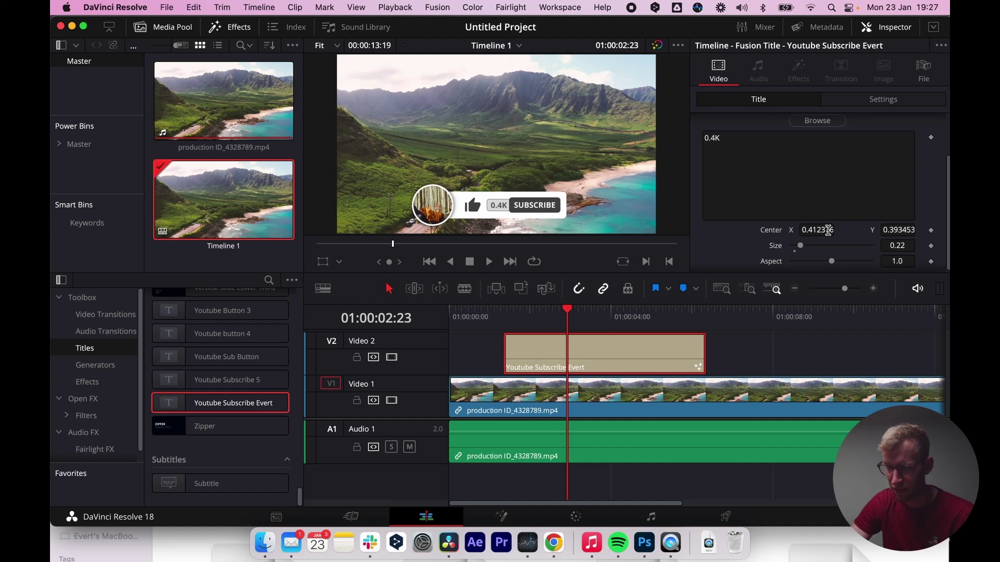
drag(828, 230, 813, 230)
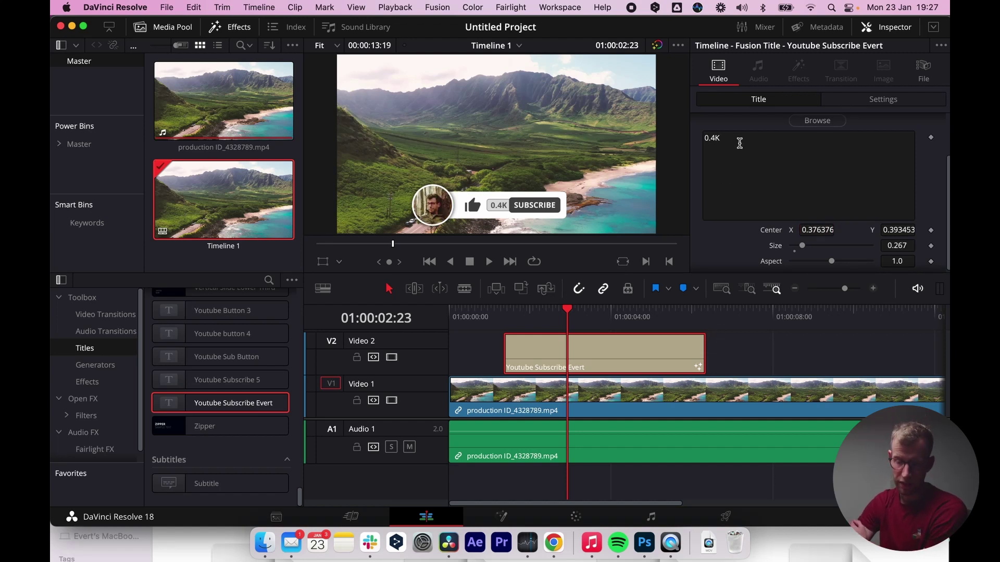
Step: Change the count from 0.4K to 500K and extend the title clip by 1 second 8 frames
drag(739, 143, 700, 139)
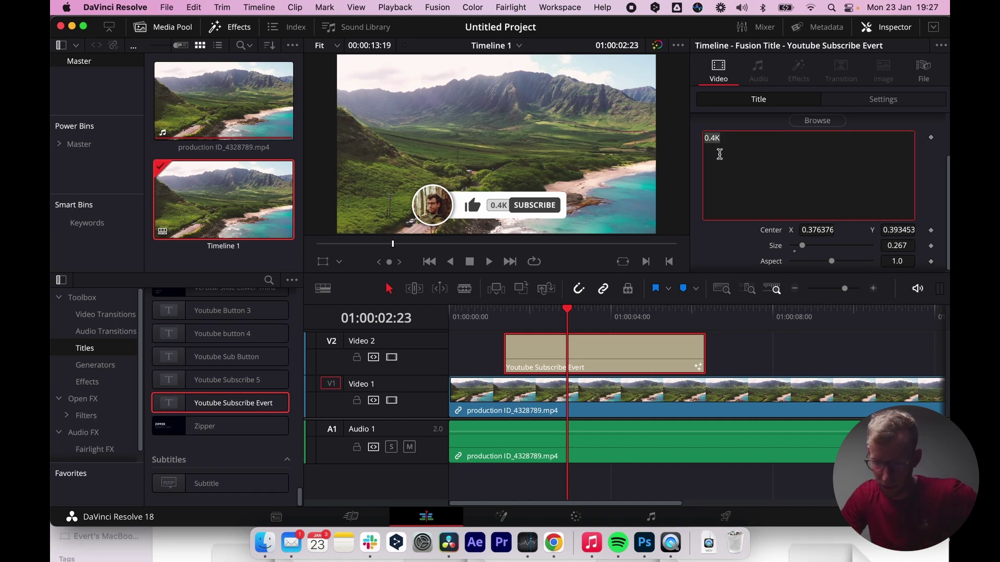
click(717, 144)
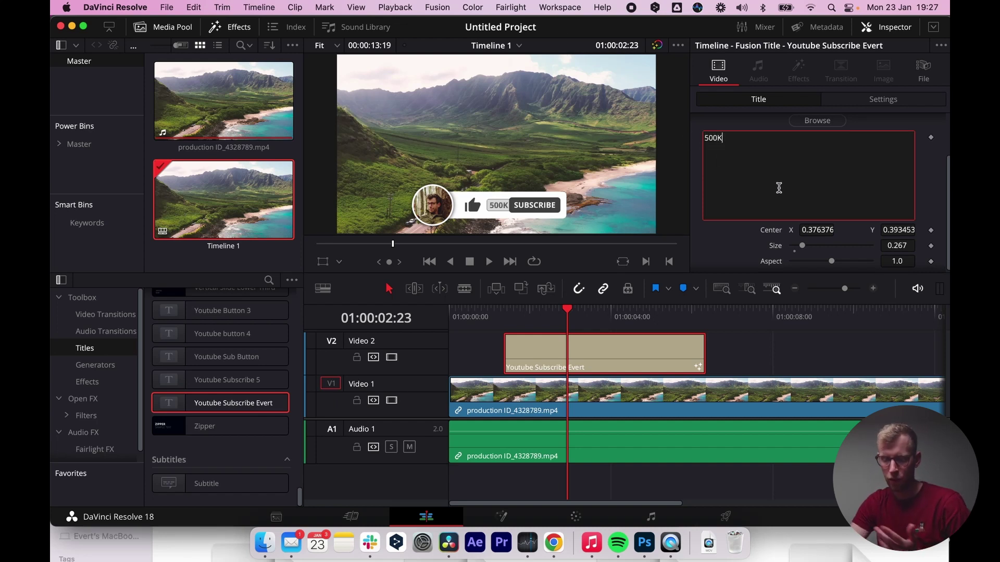
click(688, 320)
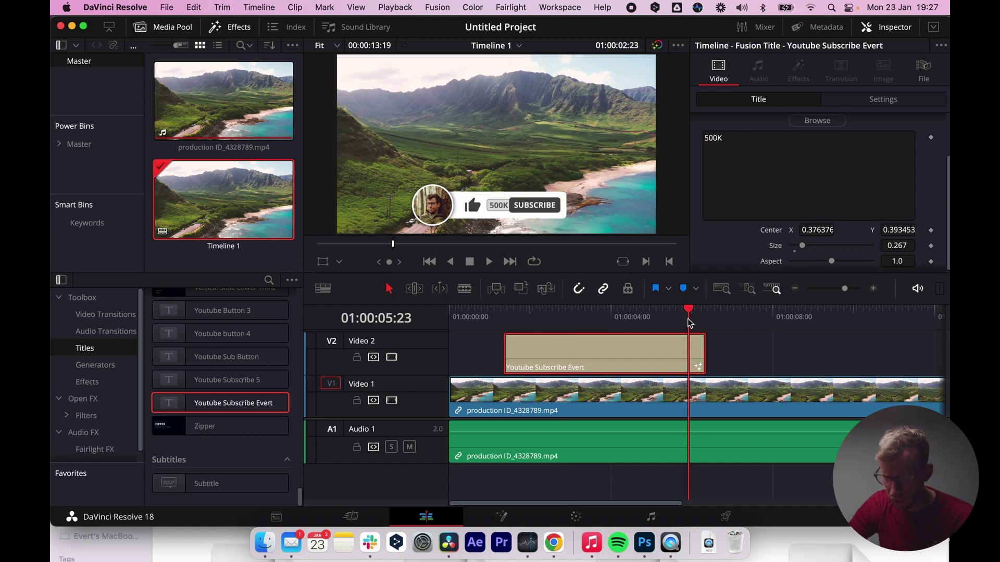
drag(702, 350, 756, 349)
drag(739, 311, 709, 316)
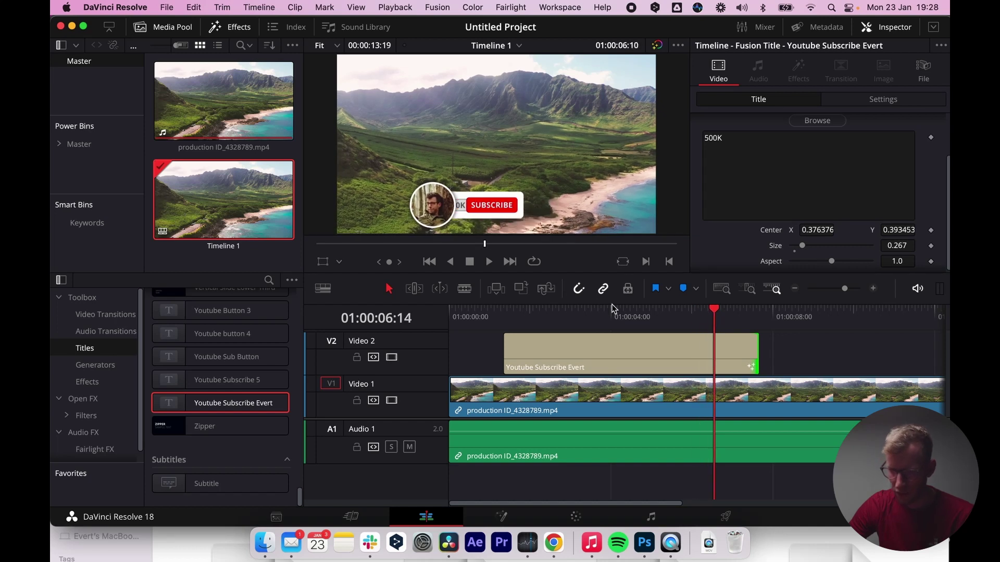
Step: Preview the 500K subscribe title by playing the timeline from near its start
click(489, 311)
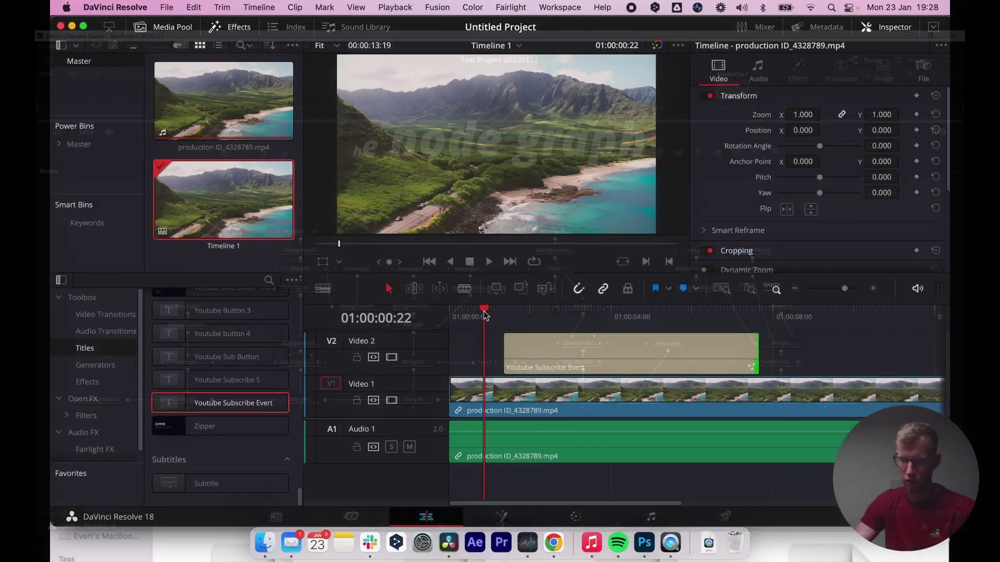
key(space)
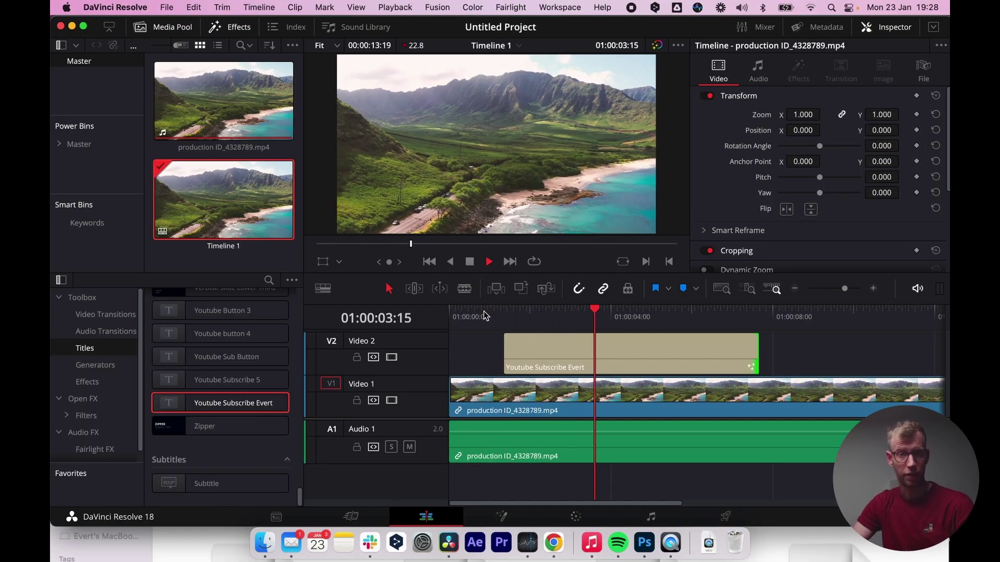
click(518, 310)
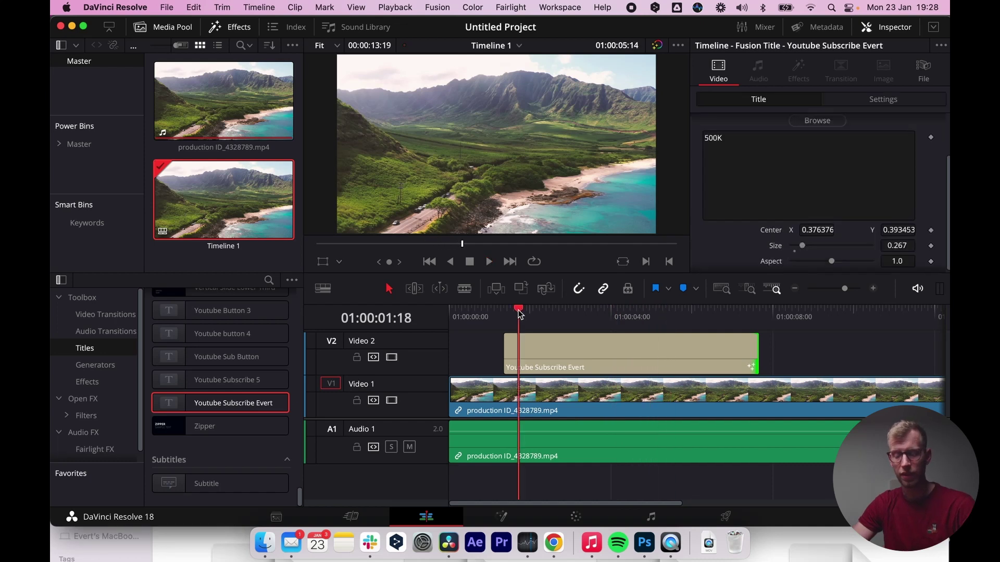
Step: Render the title in place as DNxHR 444 12-bit, producing Youtube Subscribe Evert Render 5.mov
right_click(546, 348)
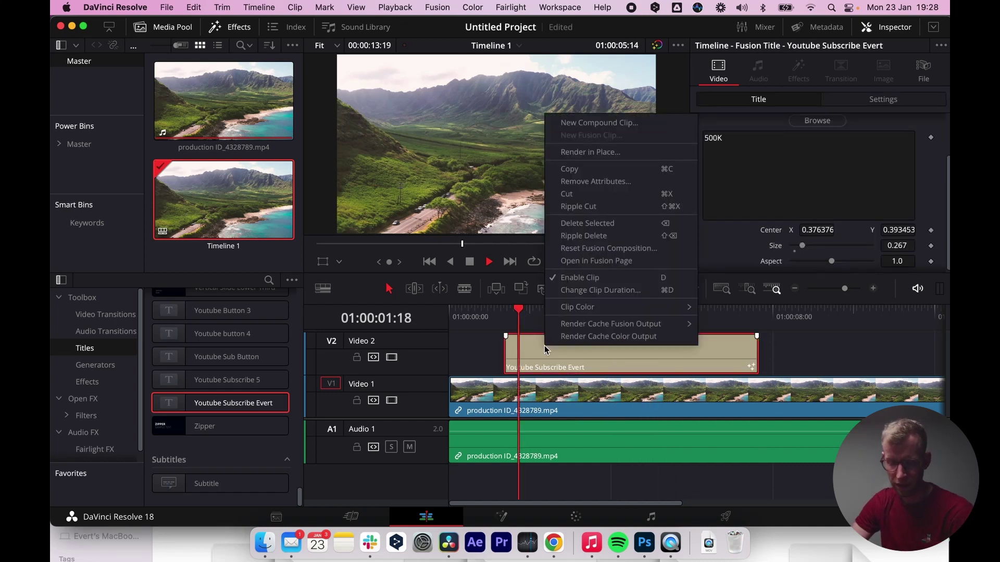
click(615, 152)
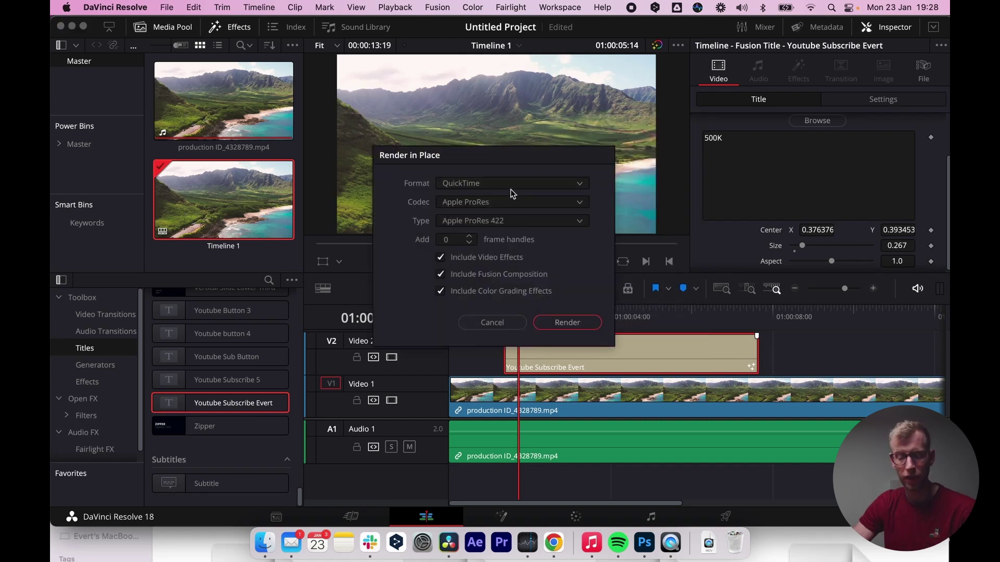
click(492, 205)
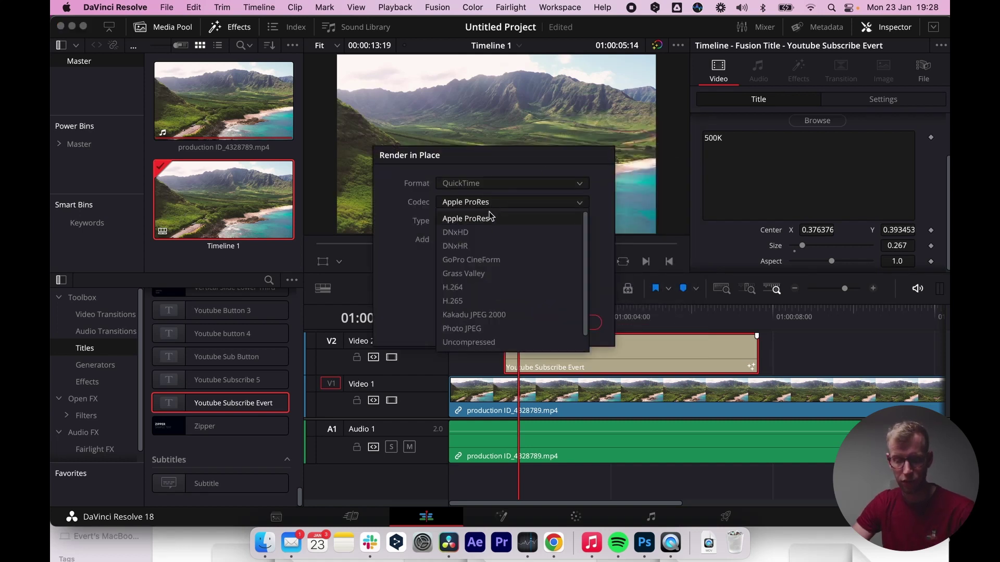
click(468, 246)
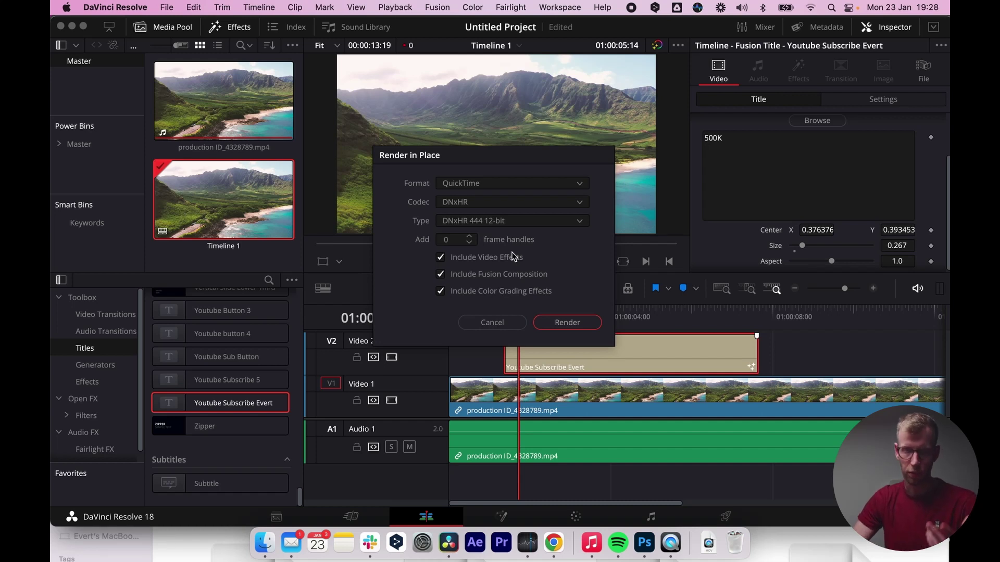
click(567, 321)
key(Return)
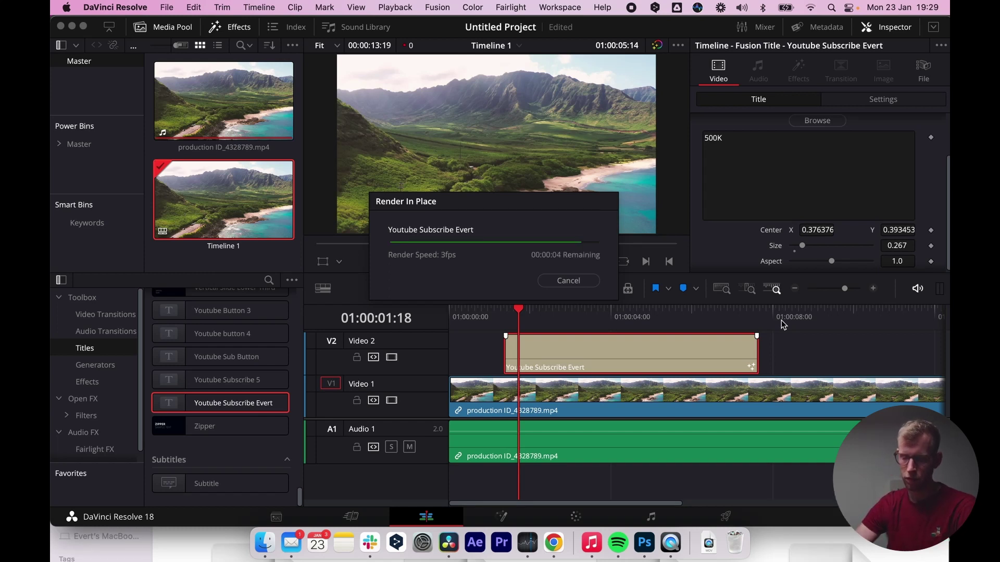
key(space)
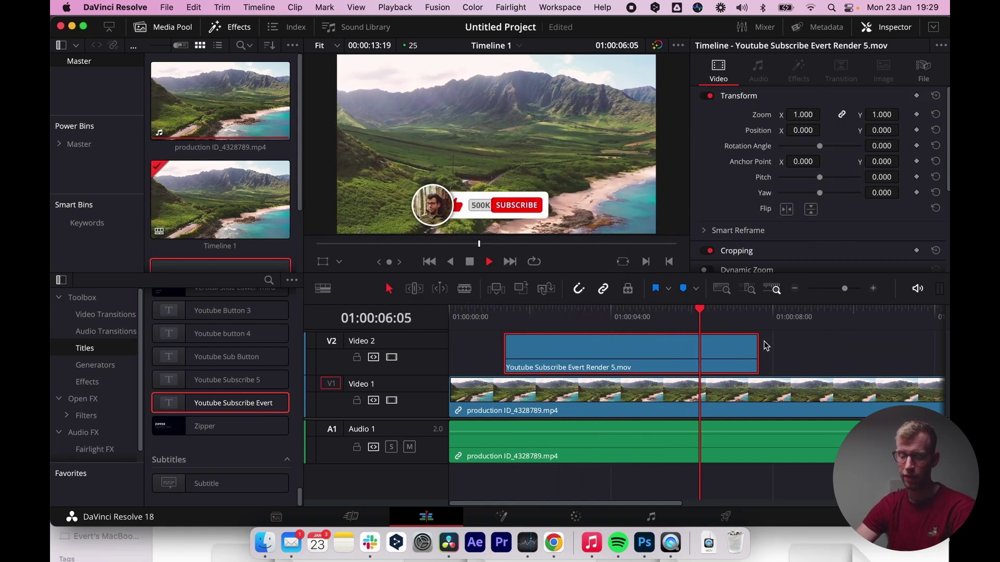
click(475, 313)
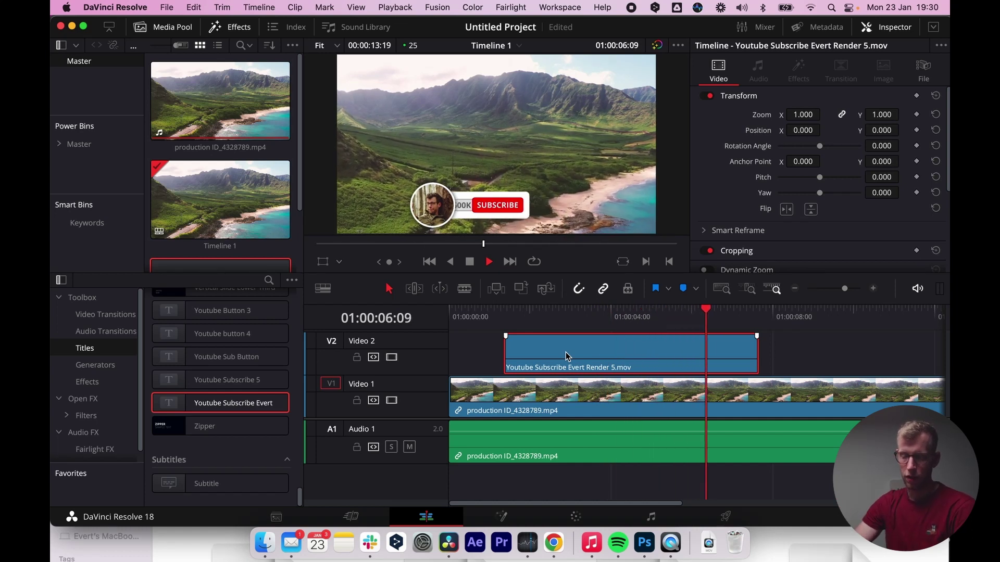
key(space)
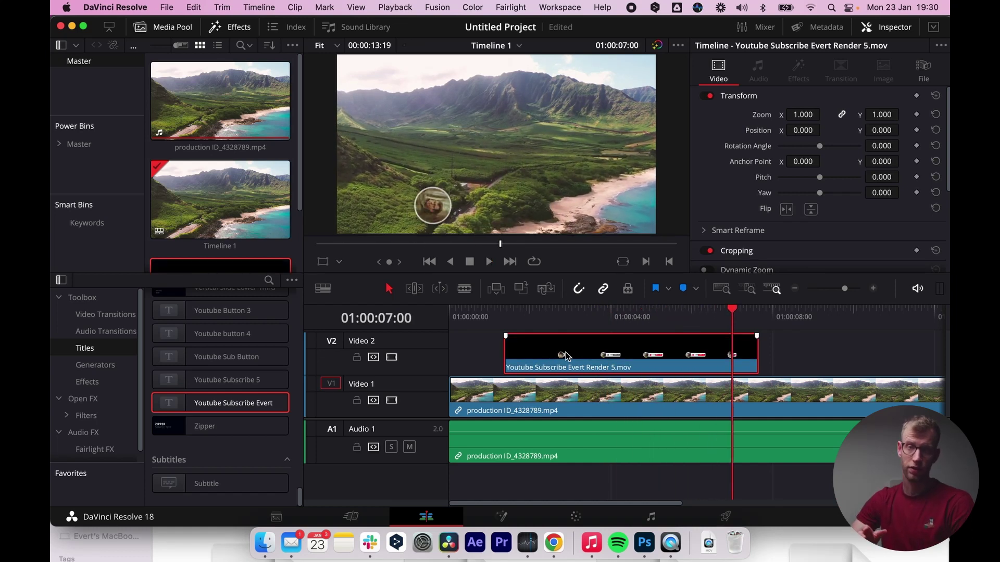